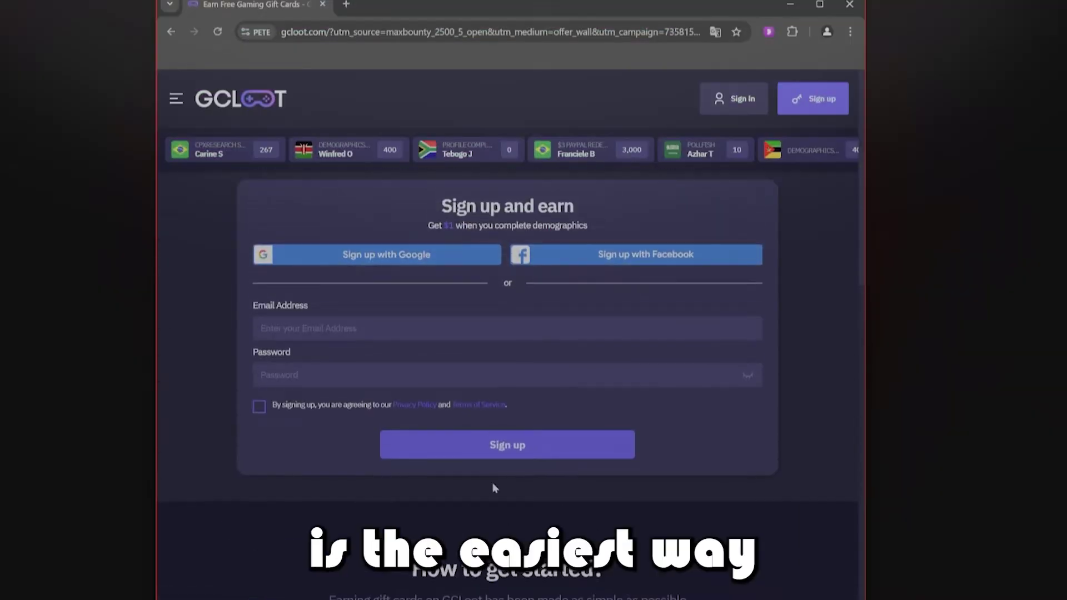
- Scroll the GCLoot page down to the FAQ and expand 'How do surveys work?'
scroll(492, 482, down, 10)
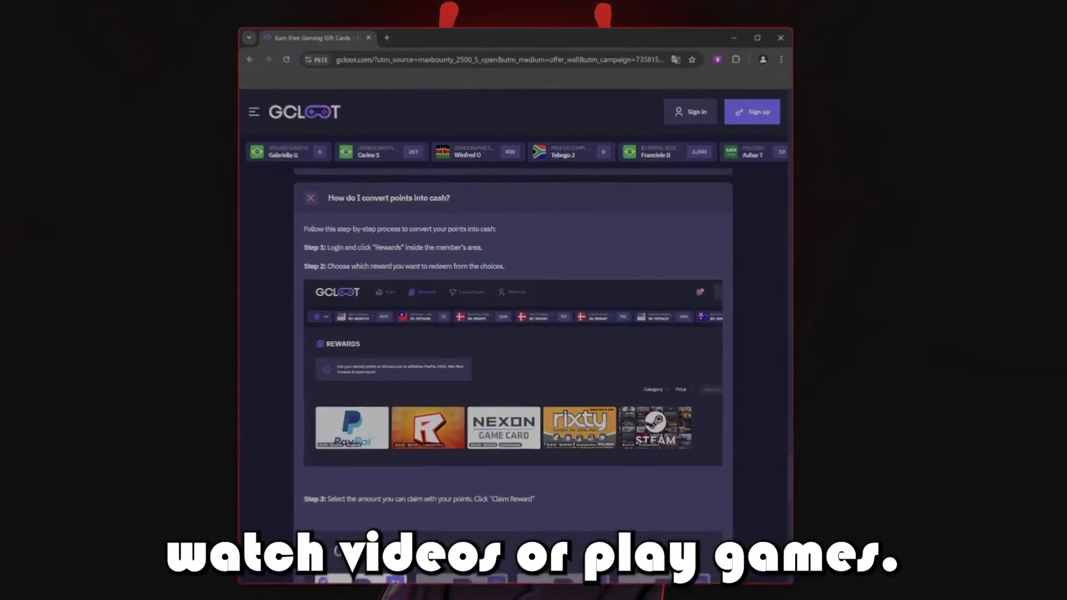
scroll(520, 406, down, 10)
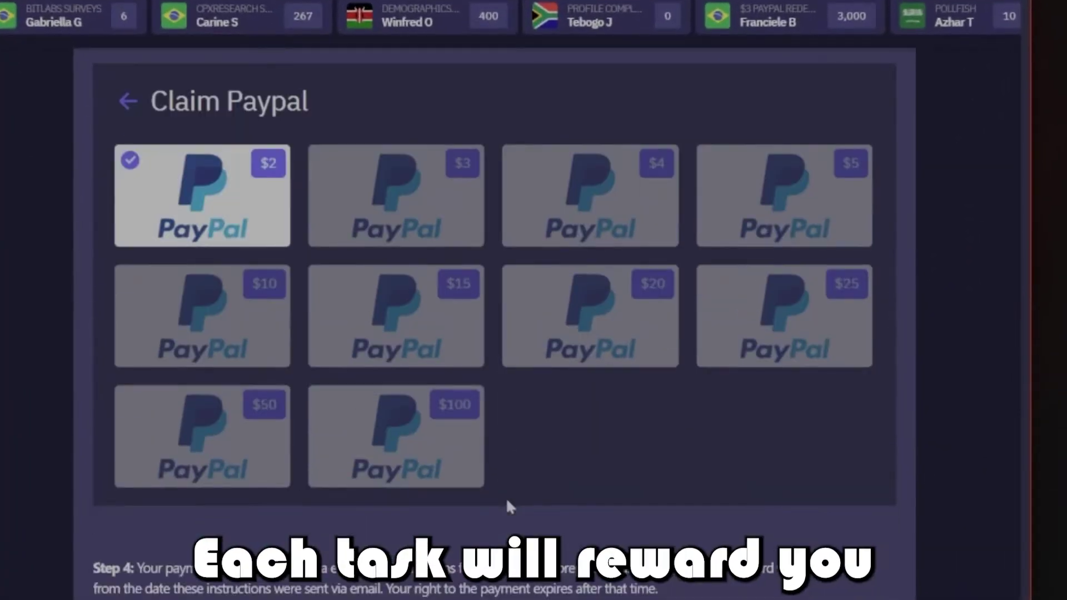
scroll(507, 501, down, 2)
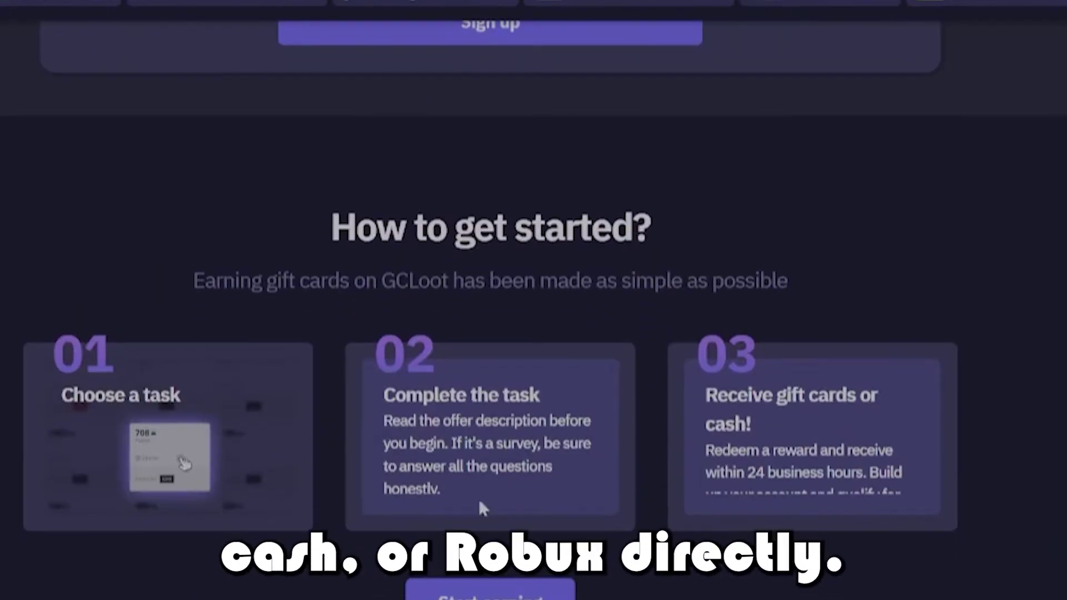
scroll(483, 508, up, 8)
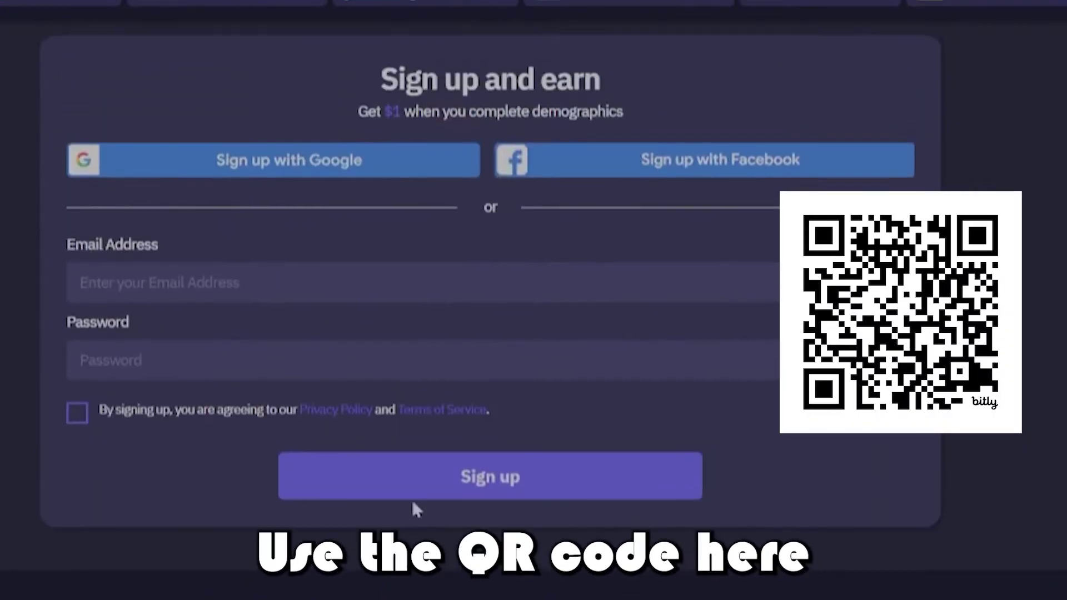
scroll(417, 509, down, 15)
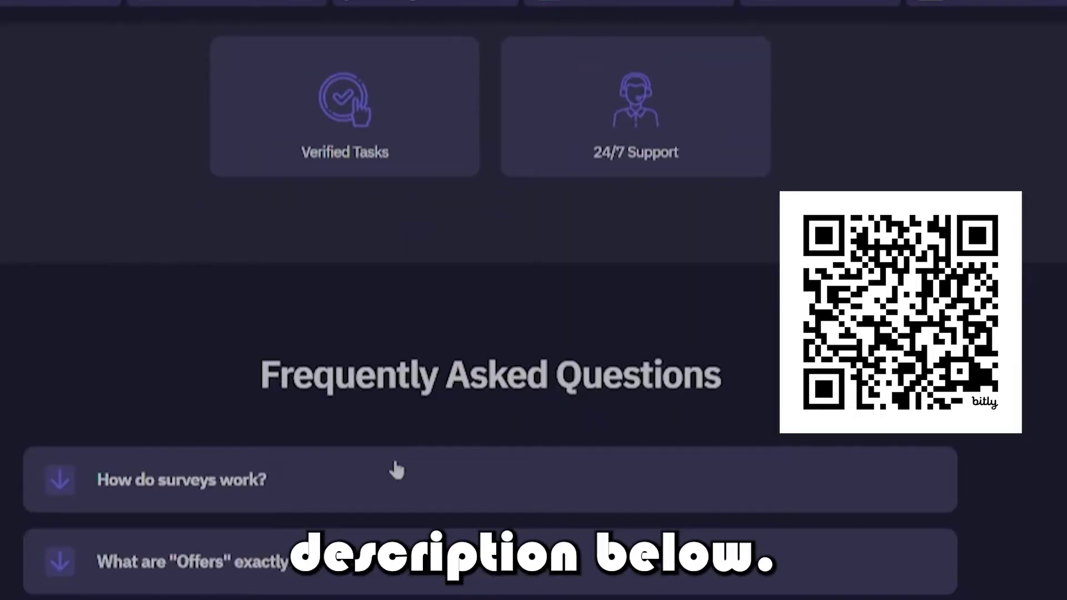
click(345, 475)
scroll(334, 389, down, 2)
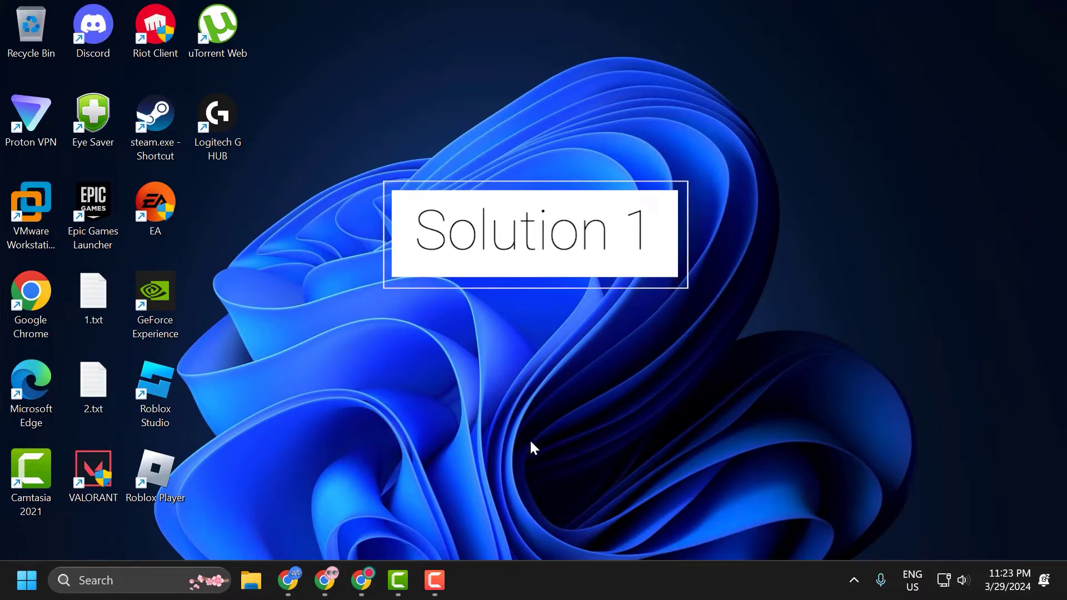
- In Chrome Settings, open the full list of stored site data under Third-party cookies
click(365, 565)
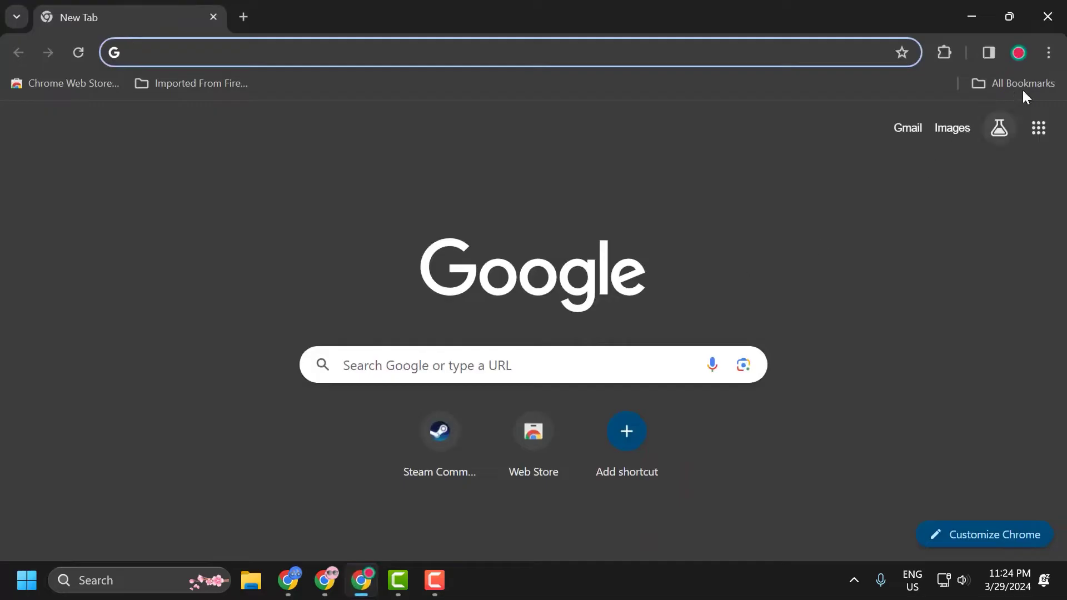
click(1049, 53)
scroll(889, 239, down, 3)
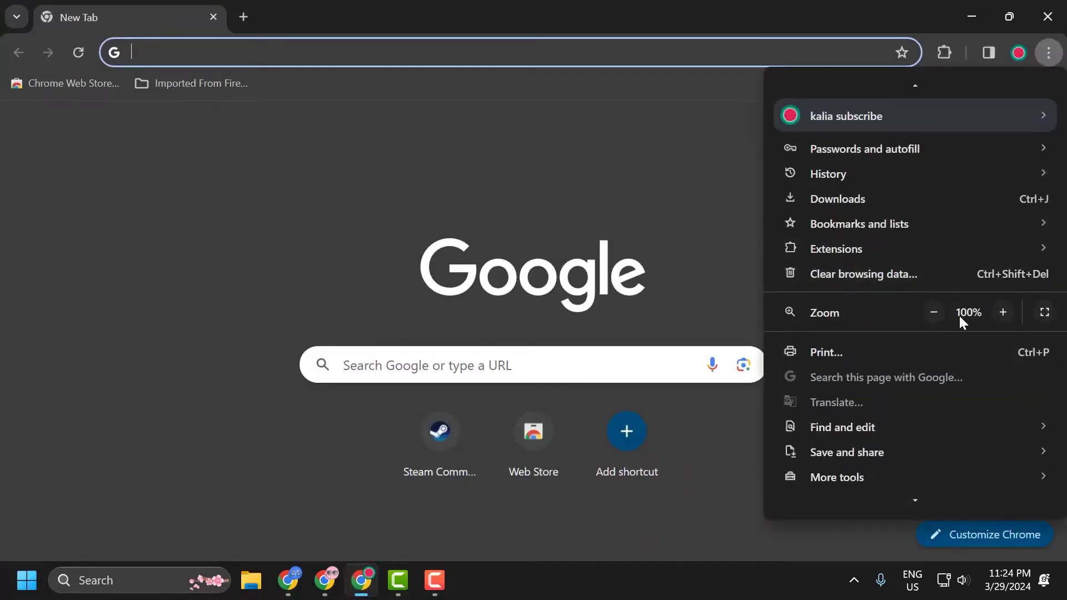
click(858, 472)
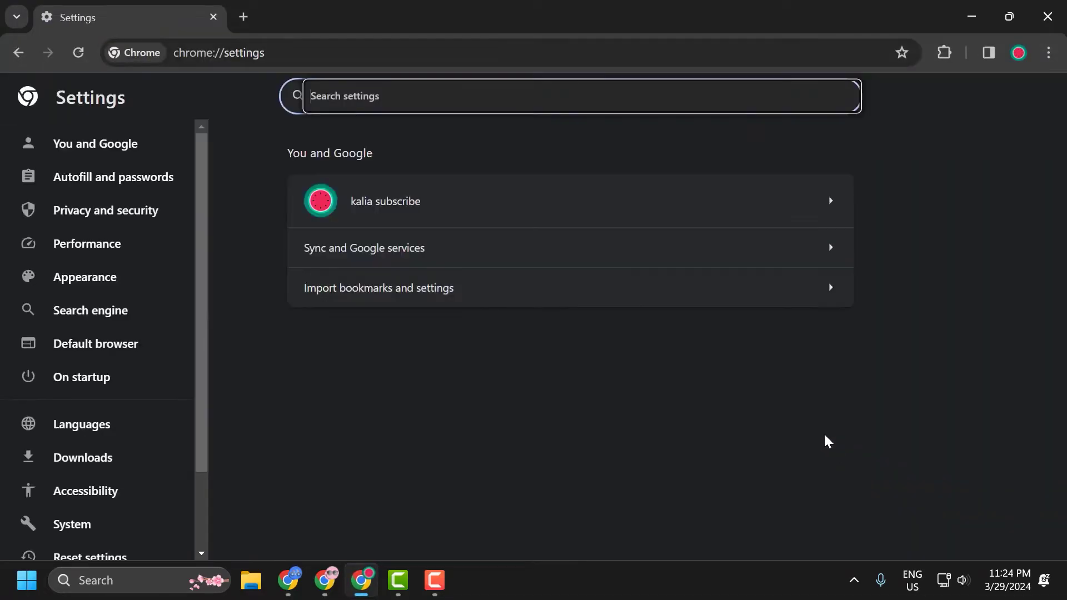
click(131, 219)
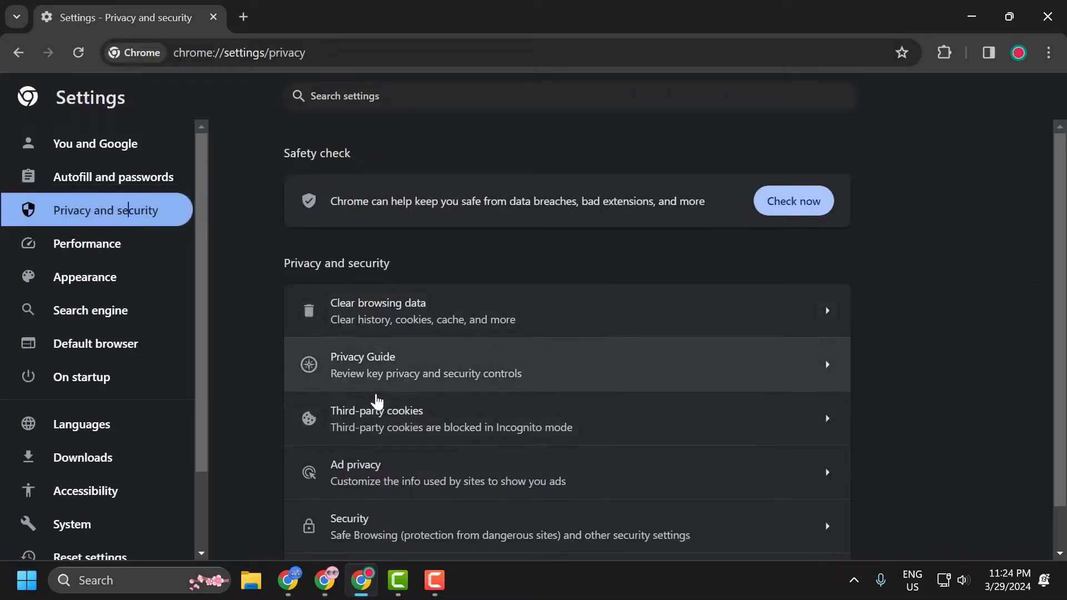
click(388, 427)
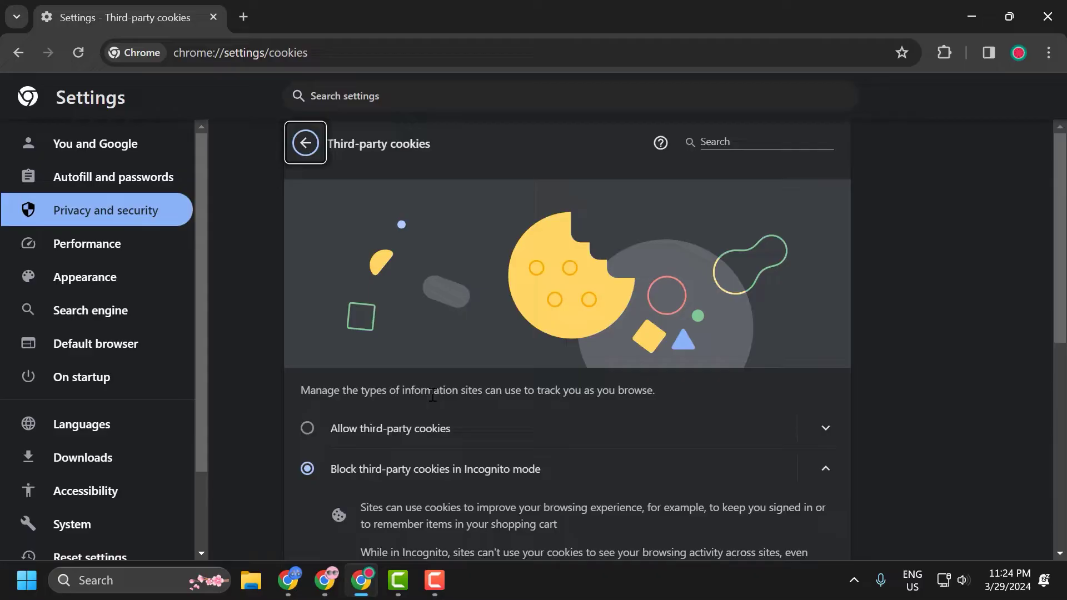
scroll(432, 394, down, 7)
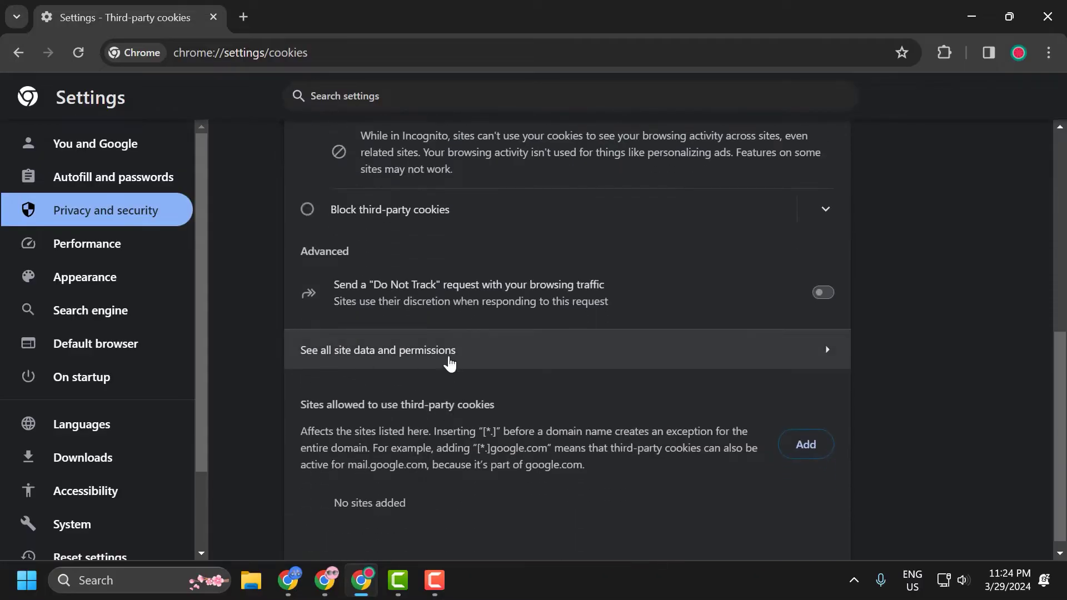
click(449, 363)
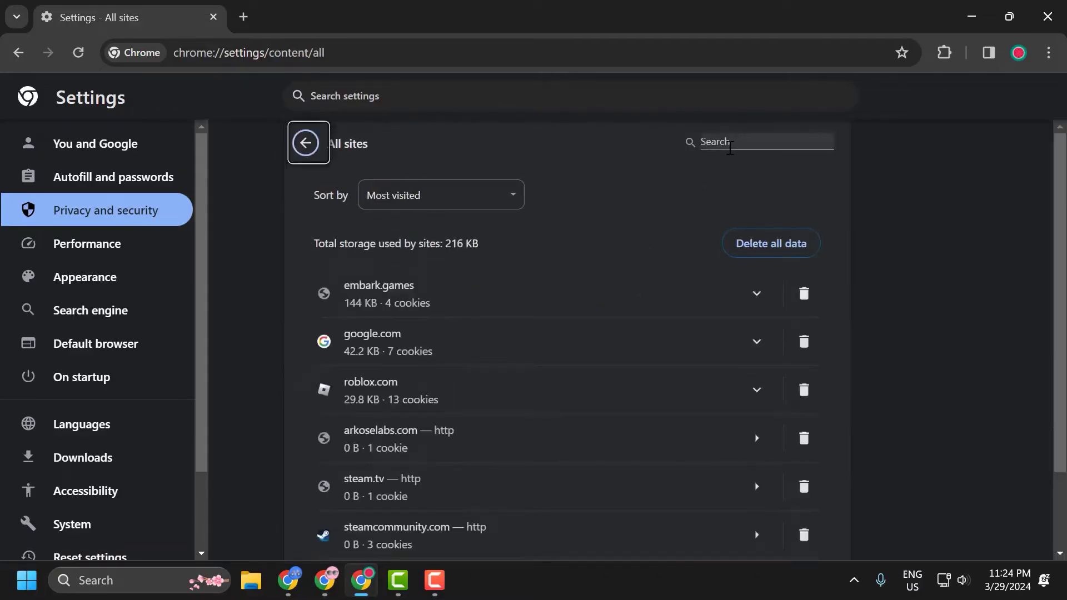
- Filter the site list by 'ro' and delete roblox.com's stored data and cookies
click(730, 145)
text(rob)
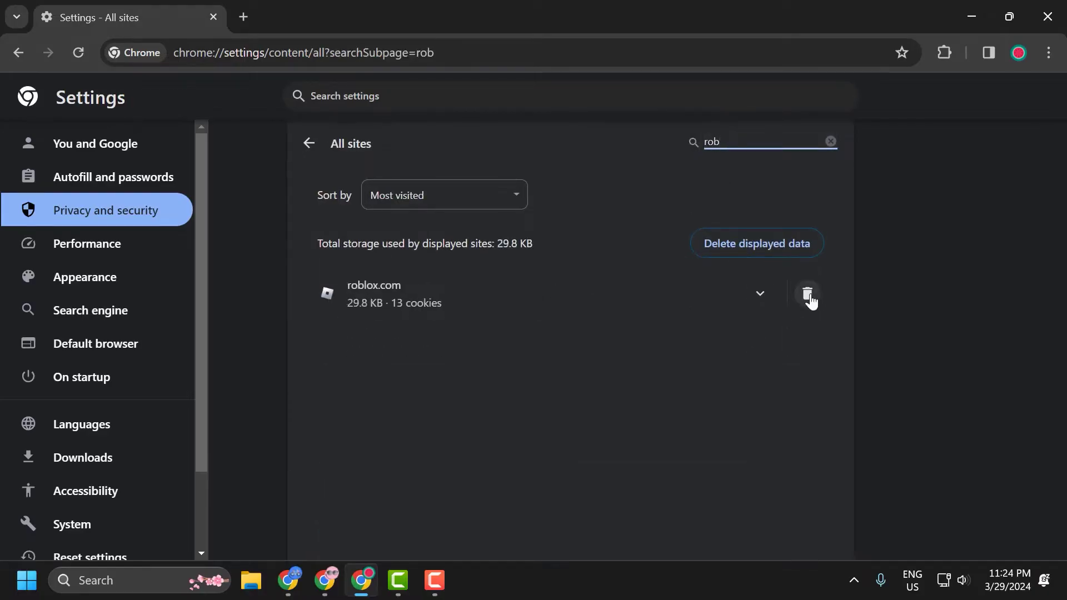
click(811, 299)
click(712, 368)
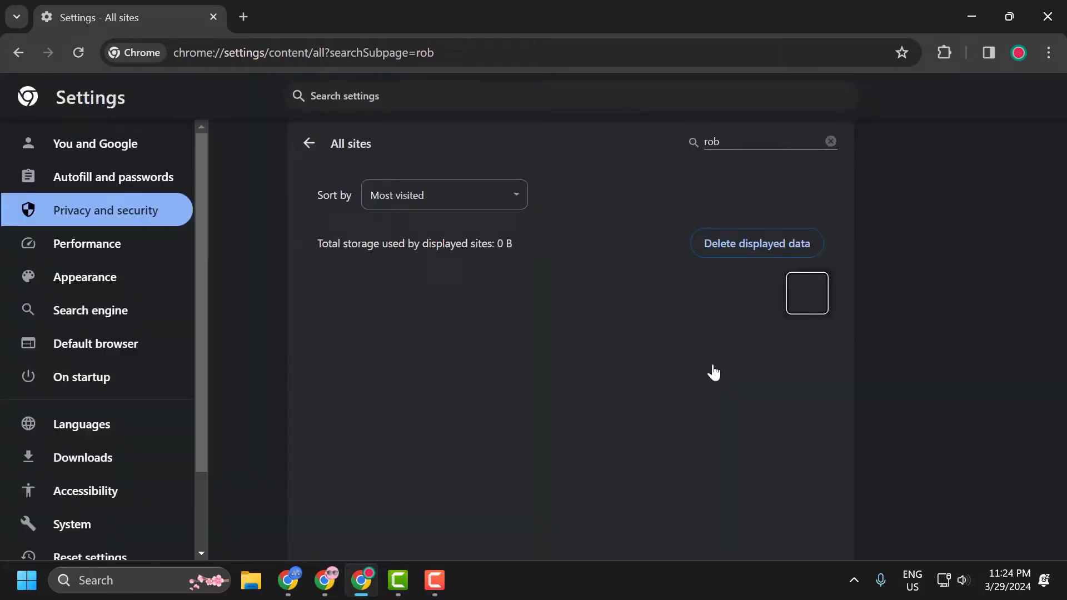
- Close Chrome and open the Run dialog with %localappdata% in the Open box
click(1059, 13)
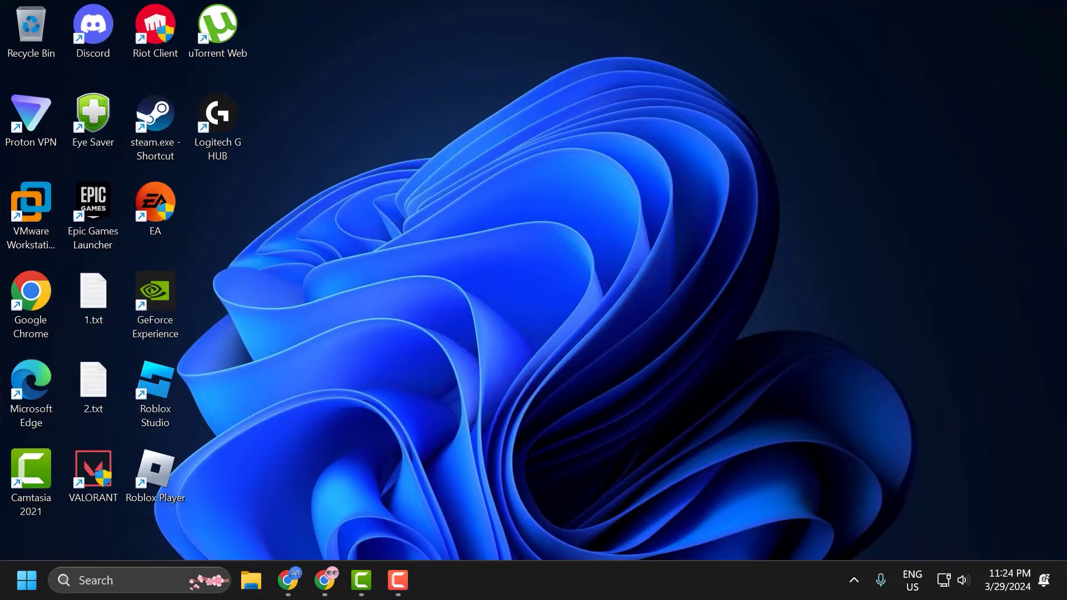
right_click(25, 581)
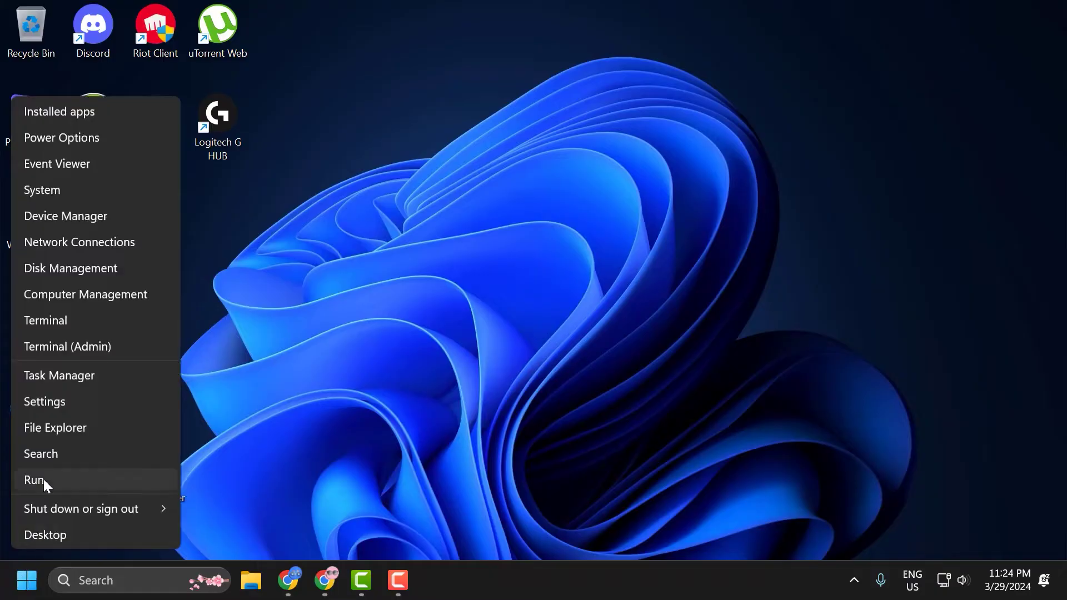
click(35, 480)
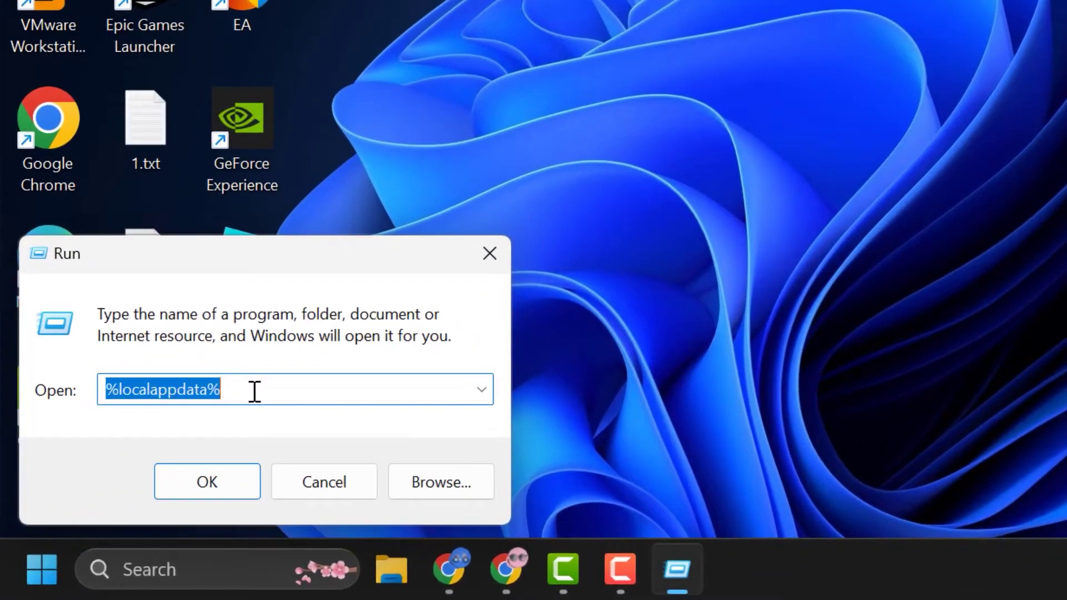
click(167, 460)
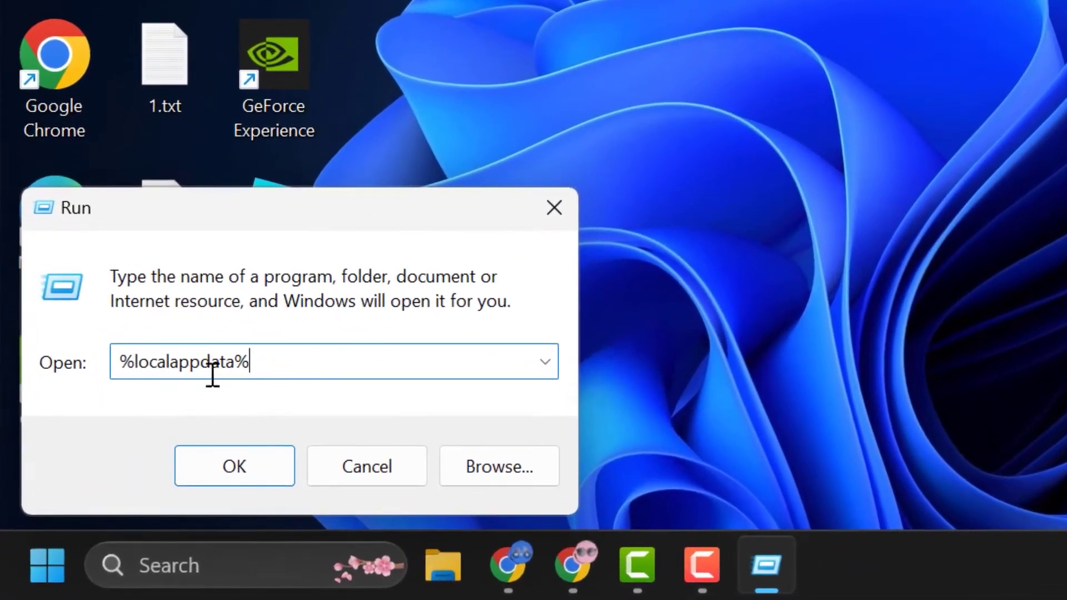
- Open %localappdata% in File Explorer and delete the Roblox folder inside Temp
click(259, 463)
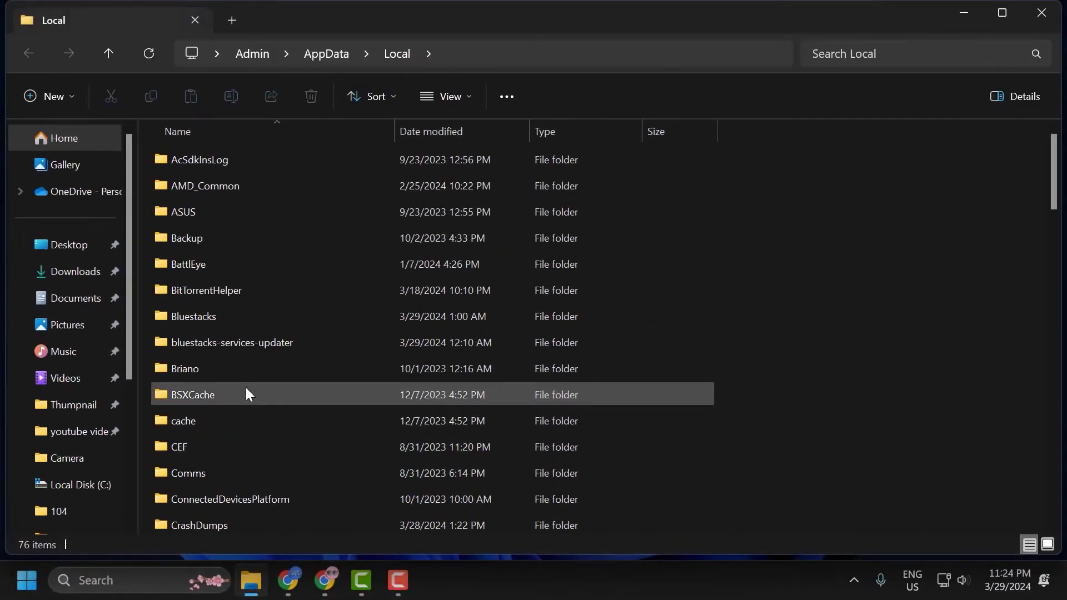
click(246, 388)
key(t)
key(t)
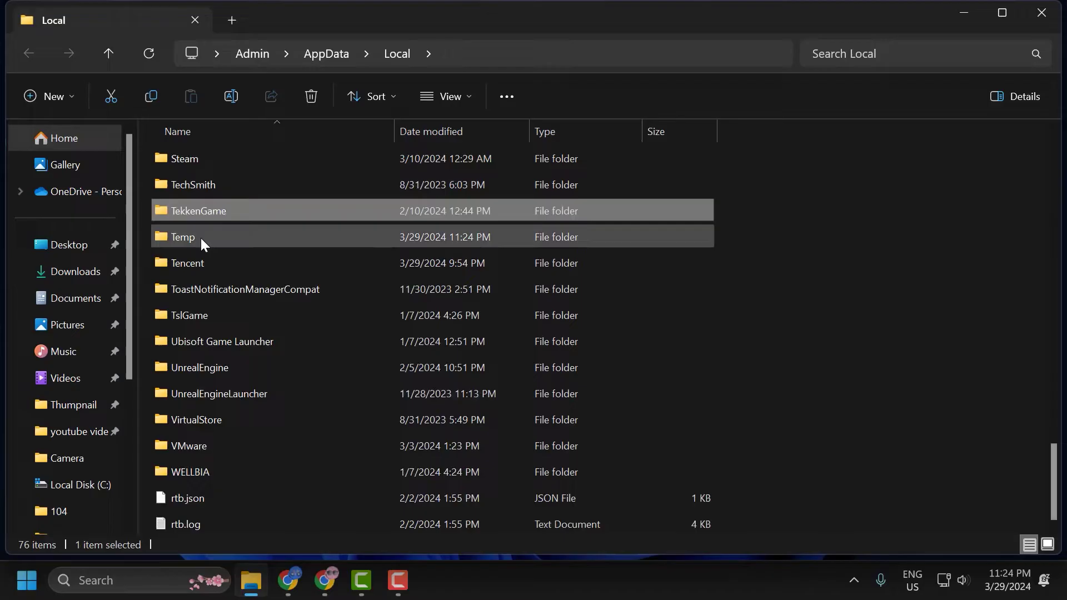
double_click(201, 238)
click(219, 263)
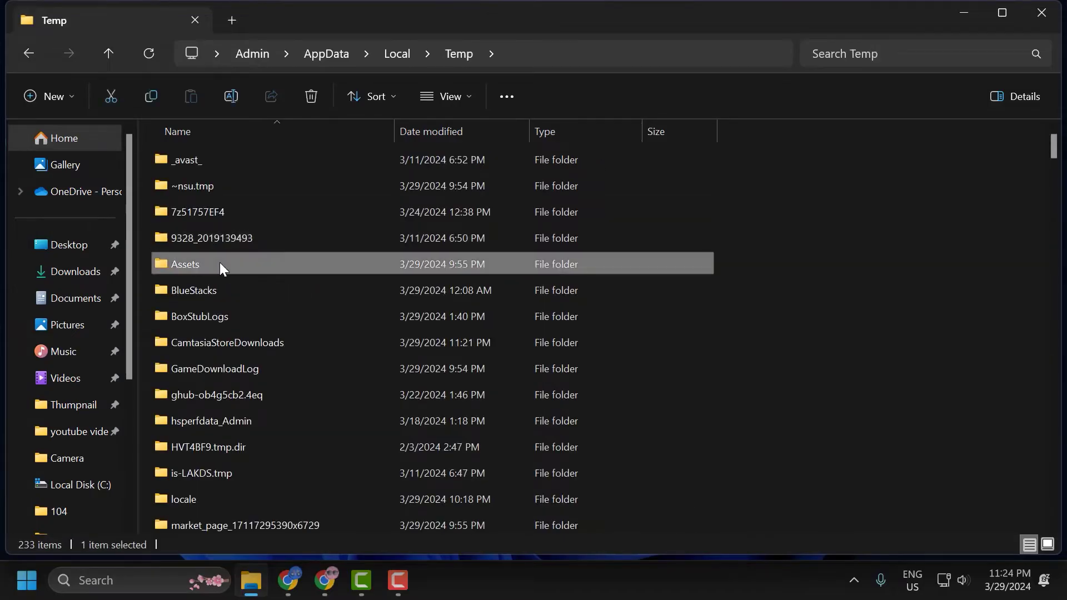
key(r)
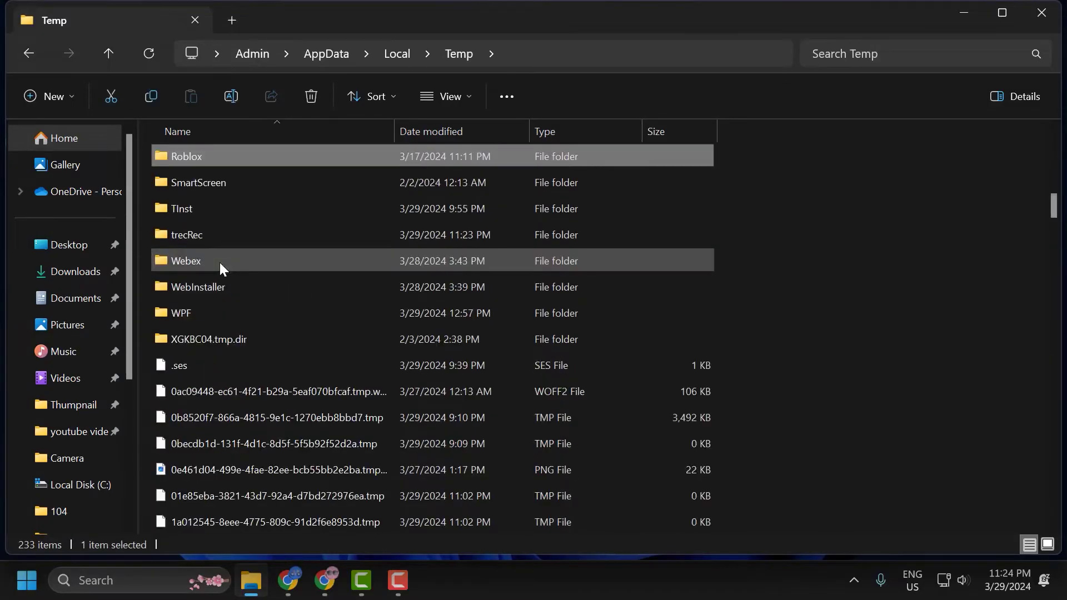
right_click(190, 159)
click(305, 179)
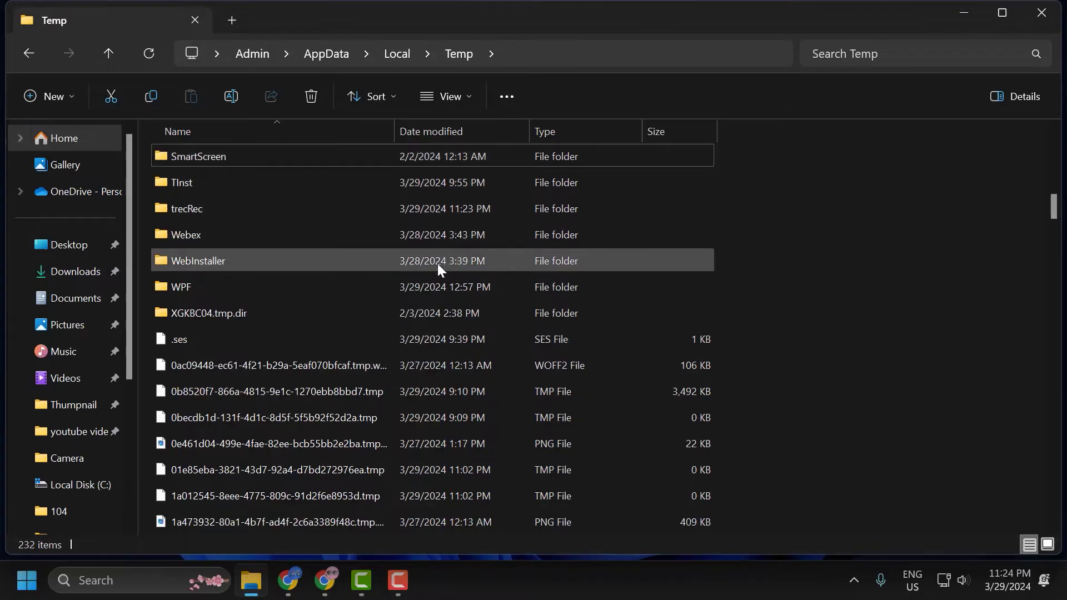
- Go up to AppData\Local and delete its Roblox folder too
click(398, 55)
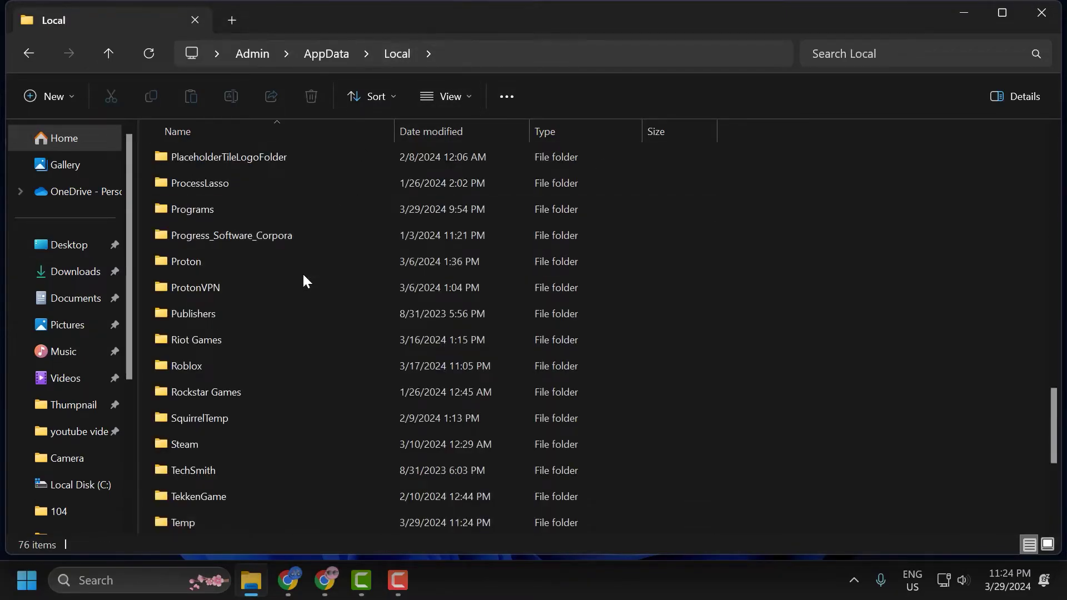
key(r)
key(o)
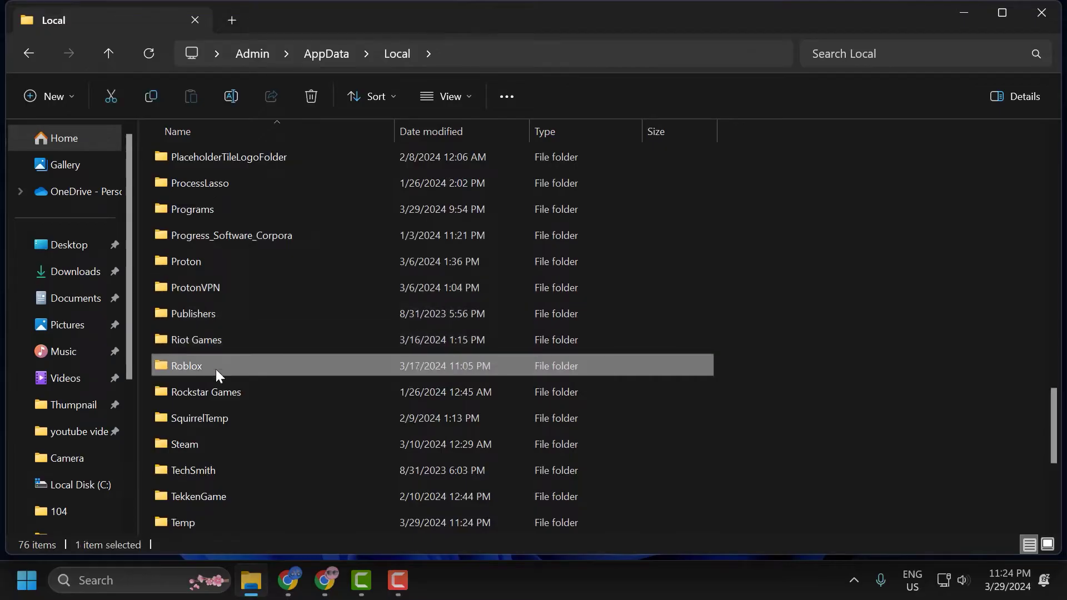
right_click(216, 369)
click(325, 134)
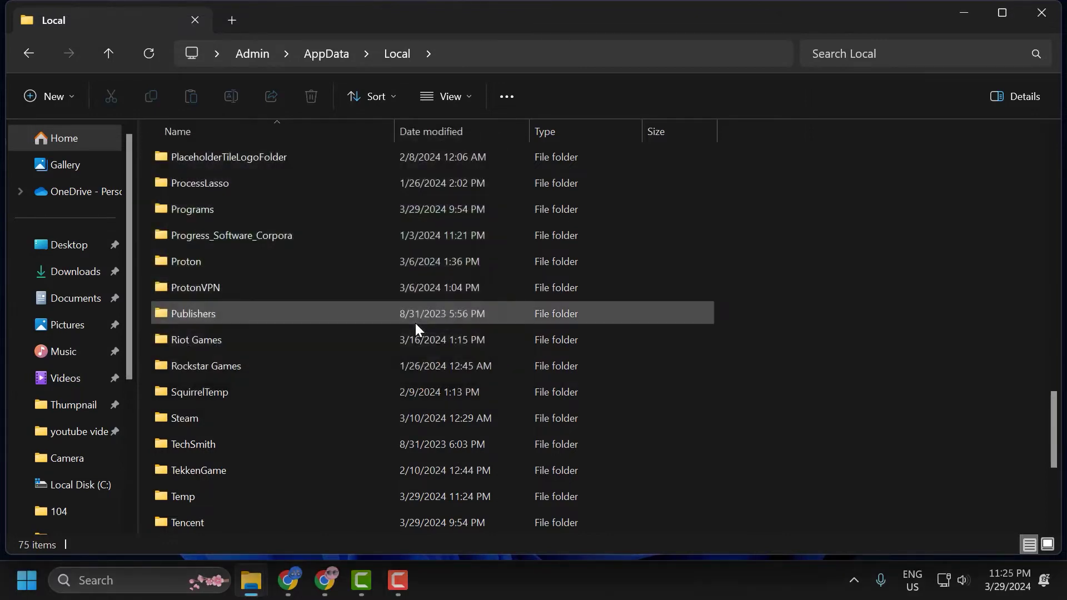
- Close Explorer, download RobloxPlayerInstaller.exe from roblox.com/download in Chrome, and run it
click(1035, 17)
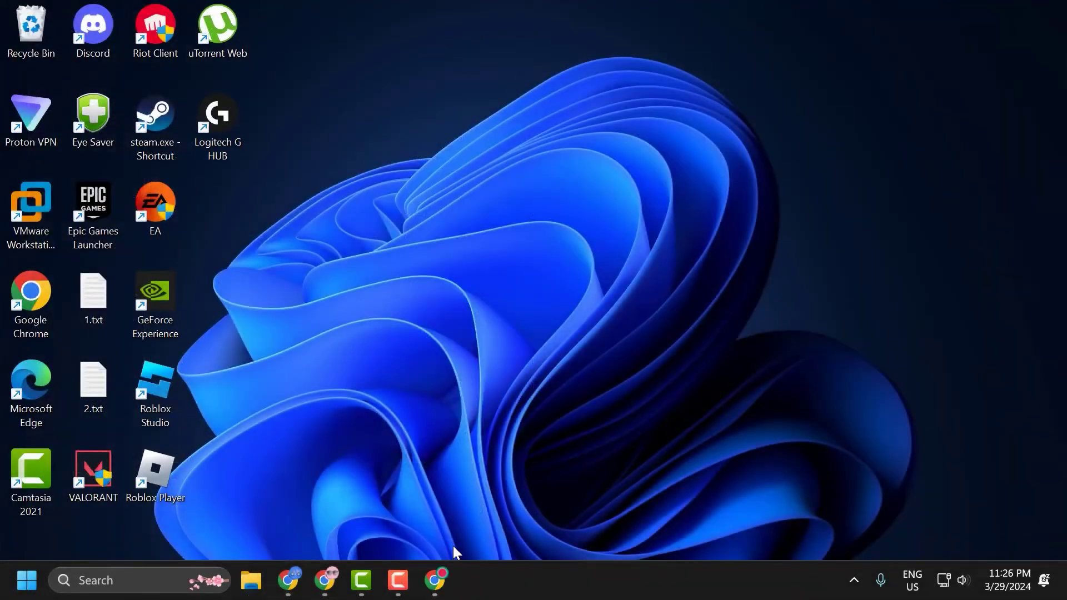
click(444, 580)
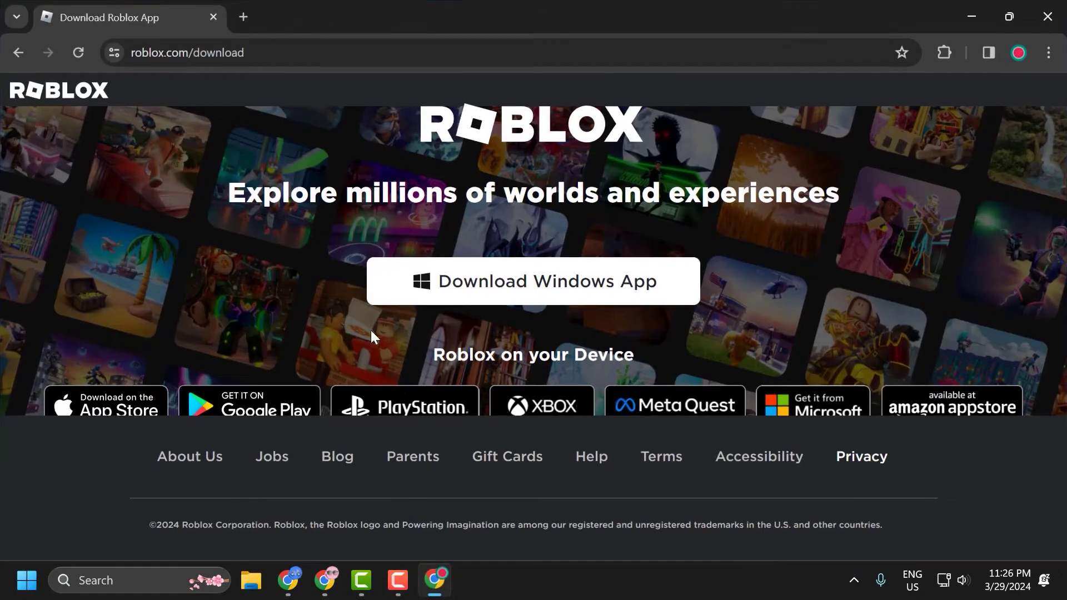
click(473, 289)
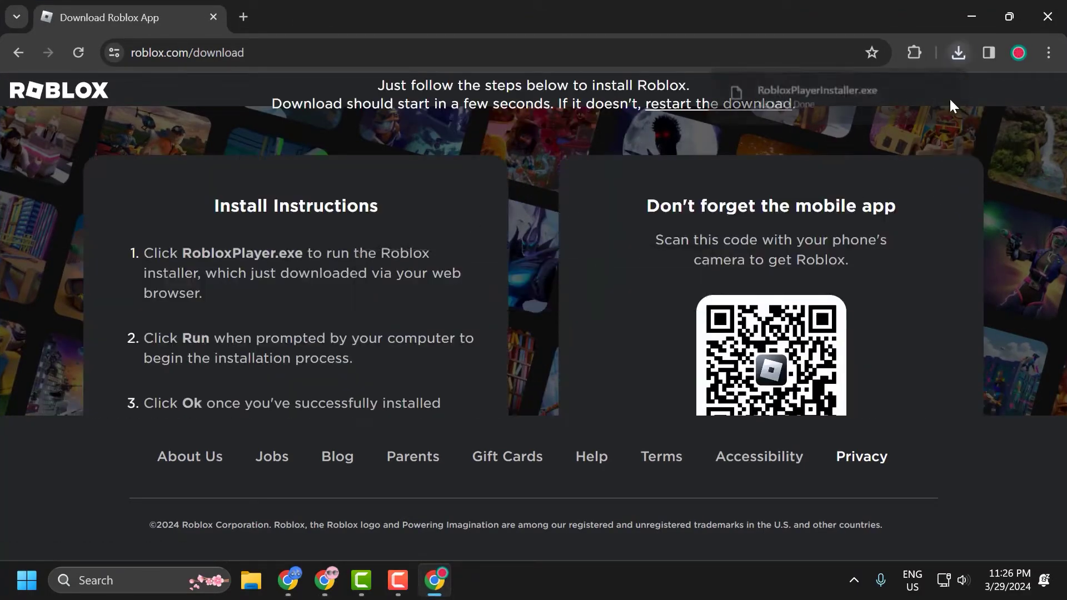
click(789, 101)
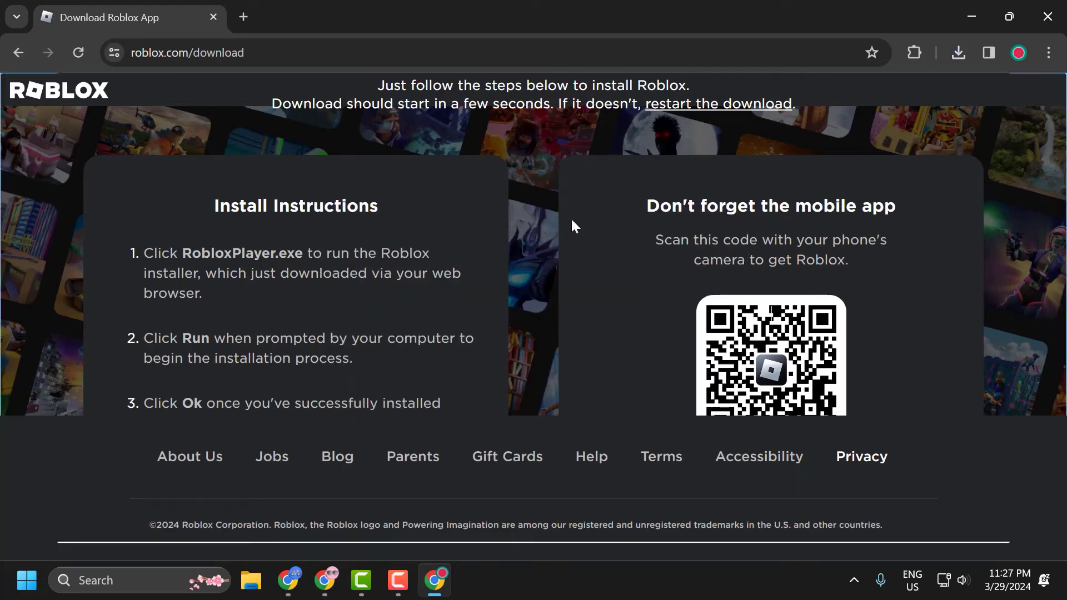
- Give the Roblox Player shortcut Run as administrator and Disable full-screen optimisations, then apply
click(967, 20)
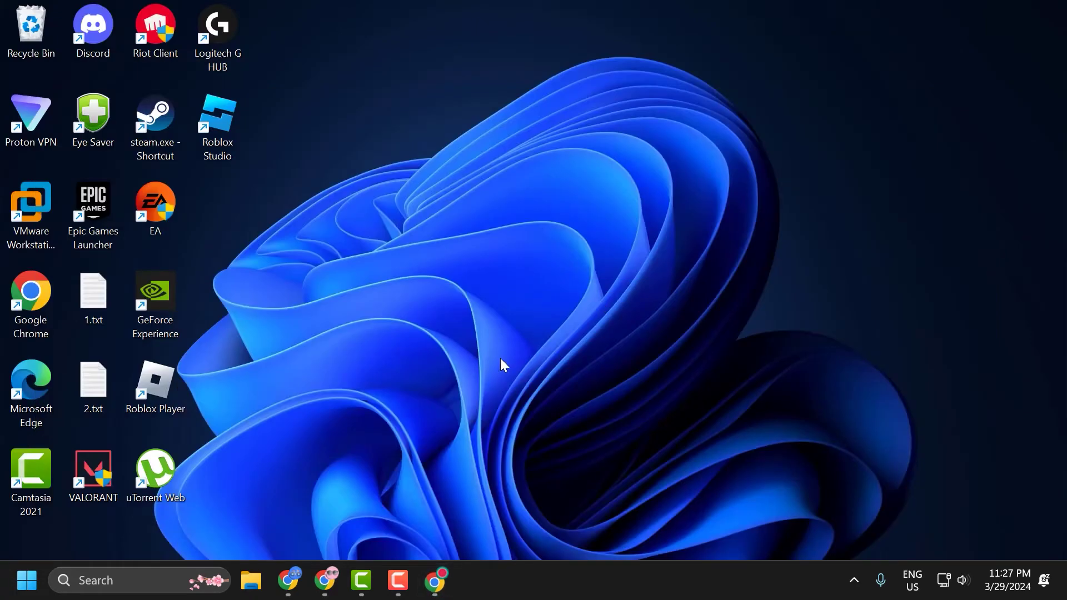
right_click(146, 392)
click(202, 382)
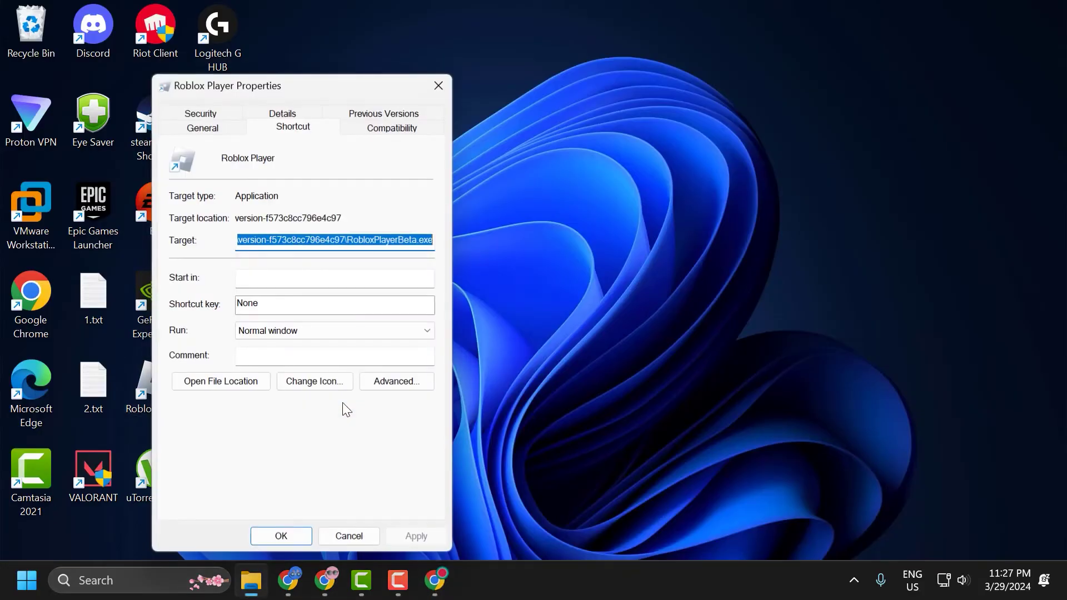
click(357, 129)
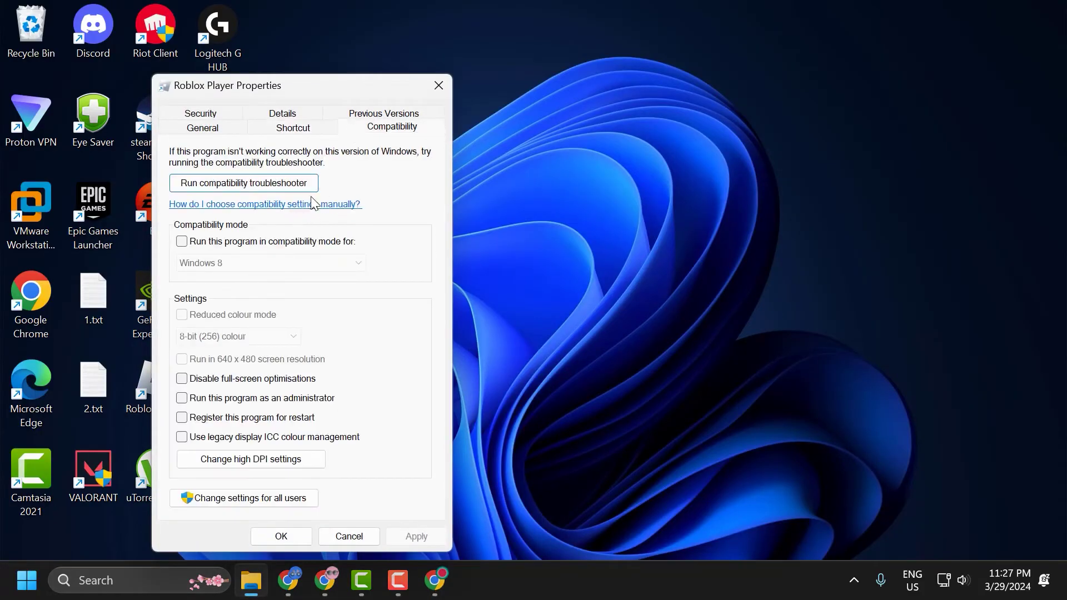
click(182, 400)
click(183, 381)
click(417, 536)
click(282, 536)
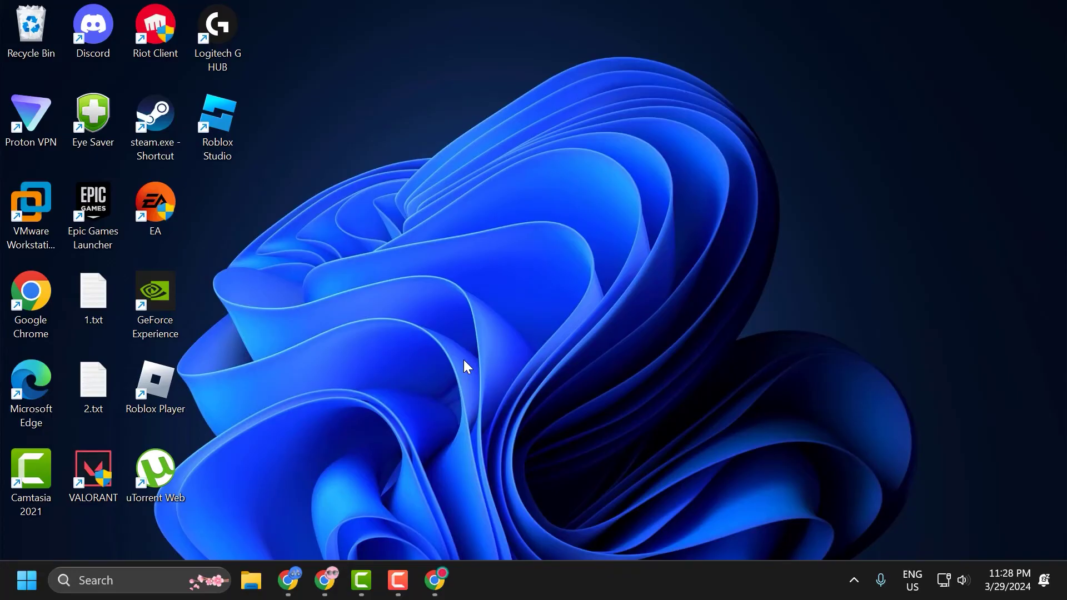
- Search Windows for 'store' from the taskbar
click(165, 579)
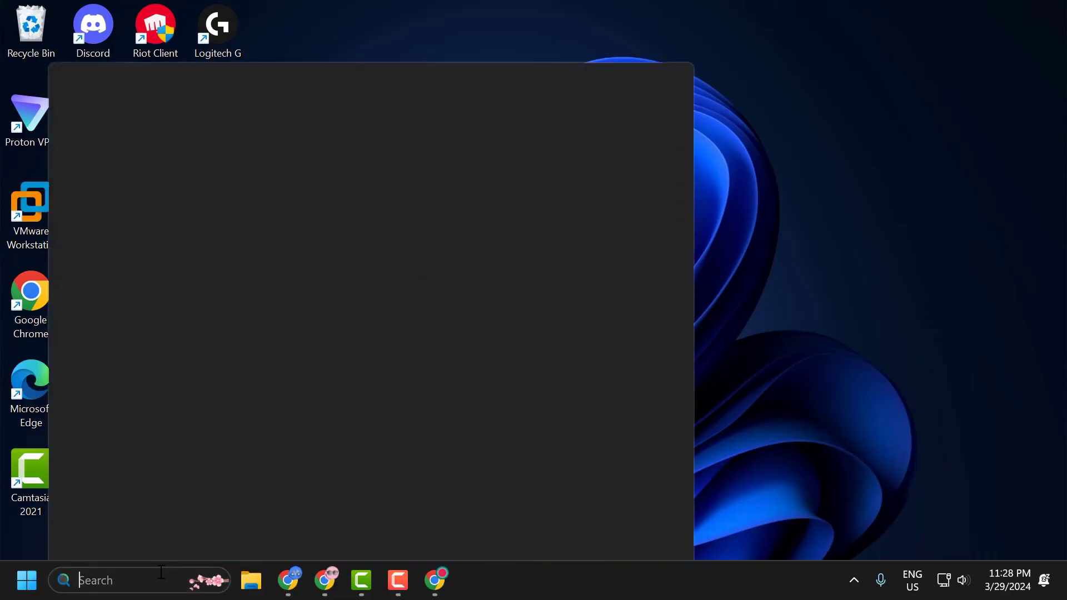
text(store)
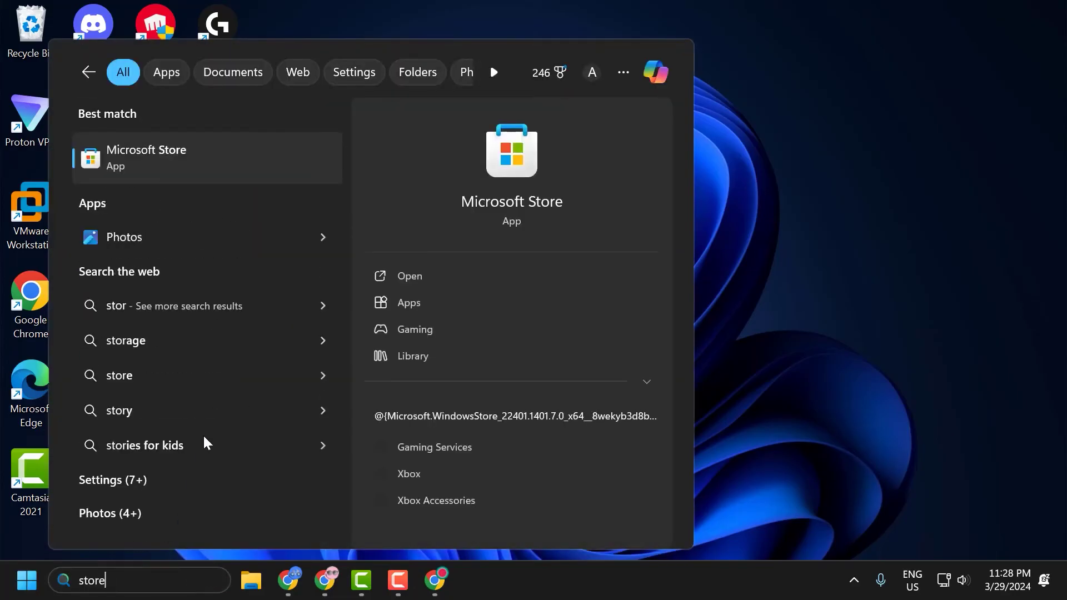
- Open Microsoft Store, search 'roblox', view the installed Roblox page, then minimize the Store
click(241, 177)
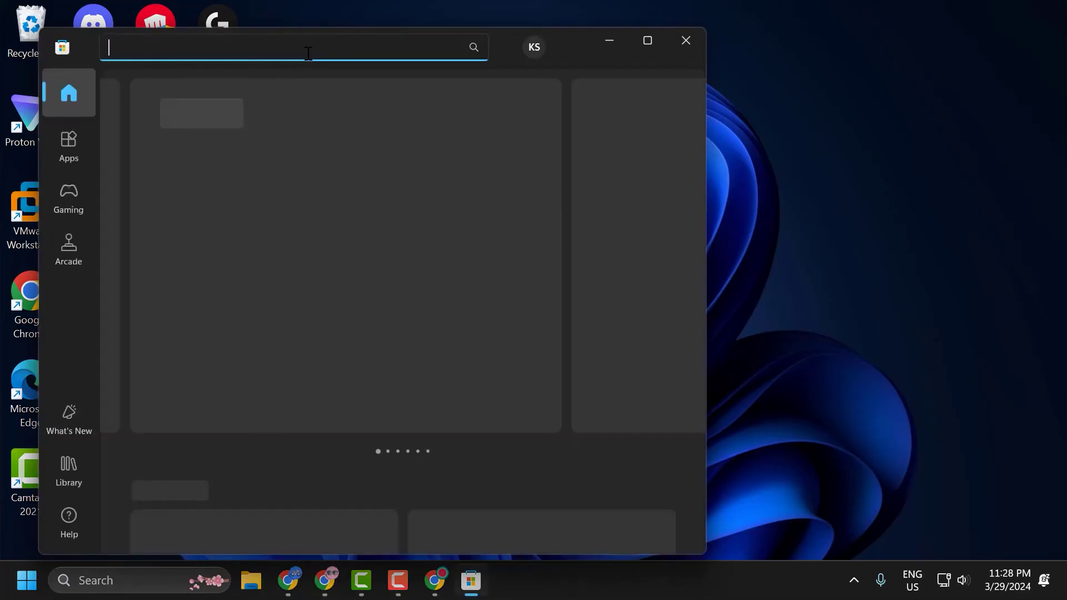
text(roblox)
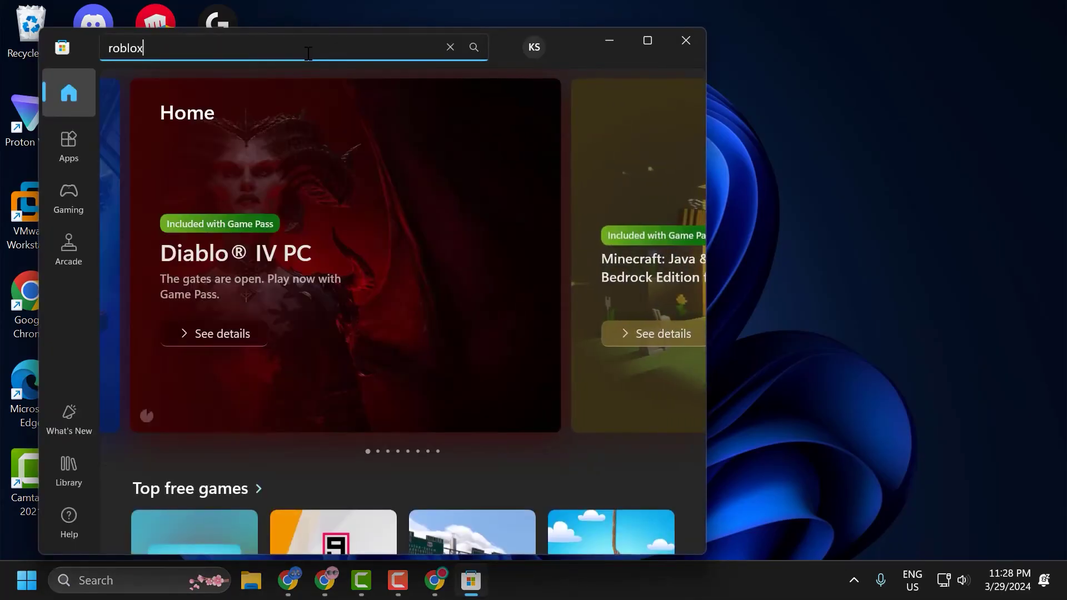
key(Return)
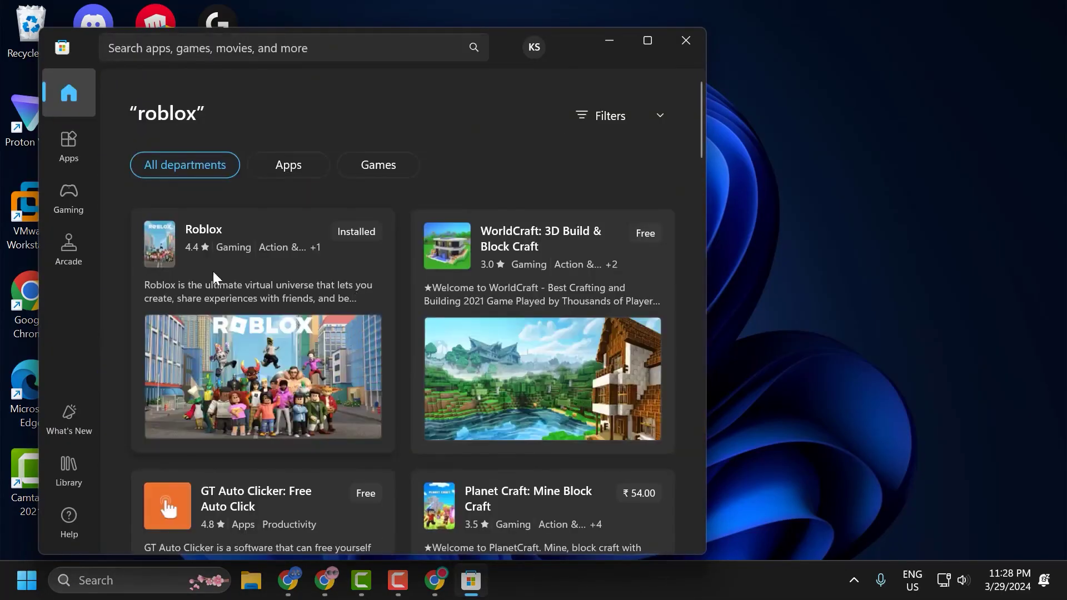
click(245, 276)
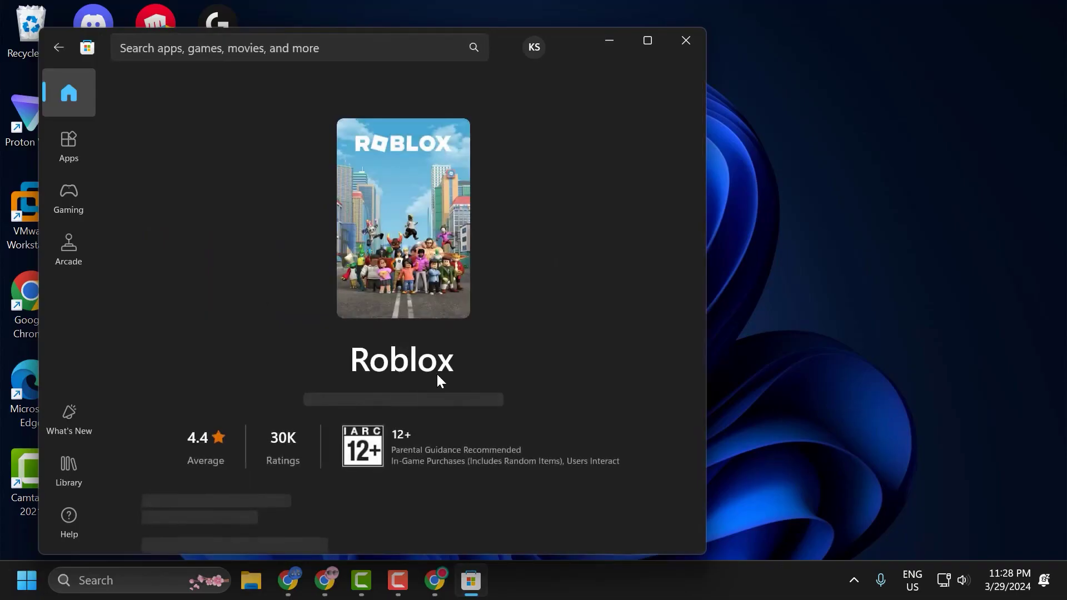
scroll(392, 370, down, 3)
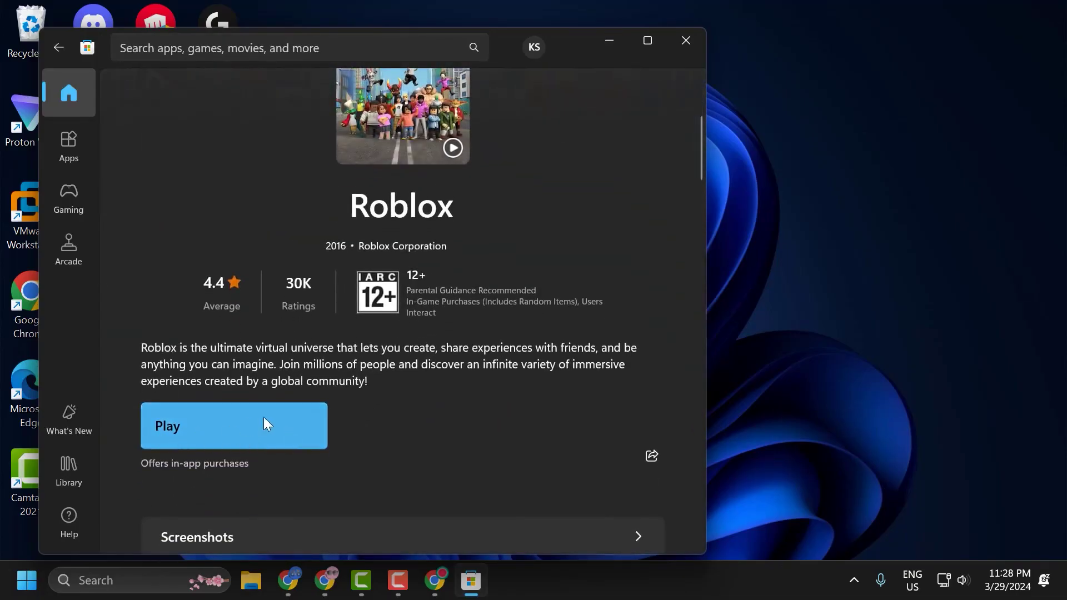
scroll(284, 421, up, 3)
scroll(330, 401, down, 2)
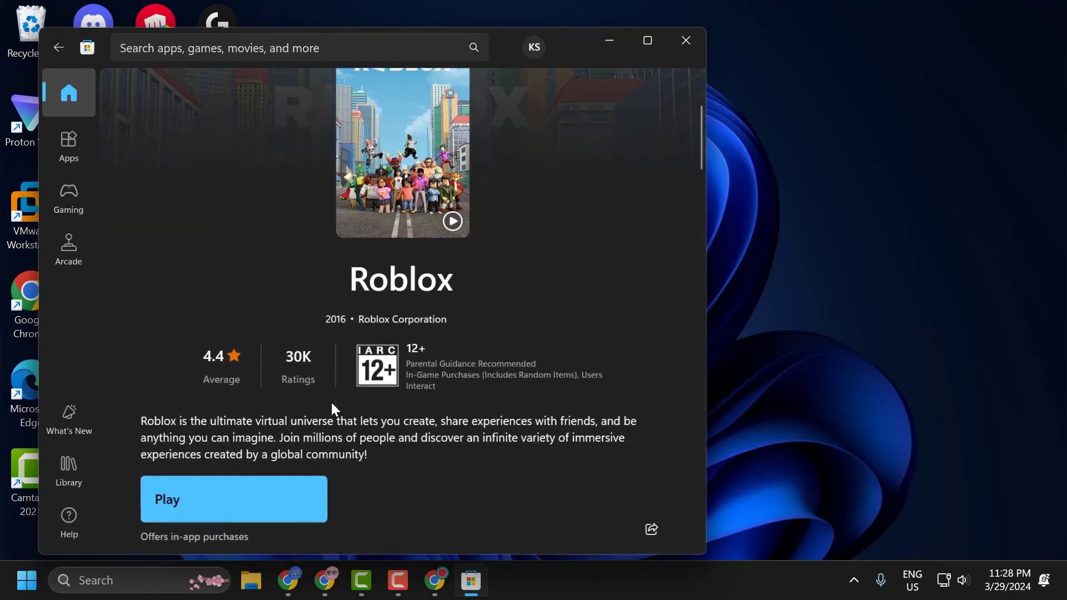
scroll(288, 426, up, 3)
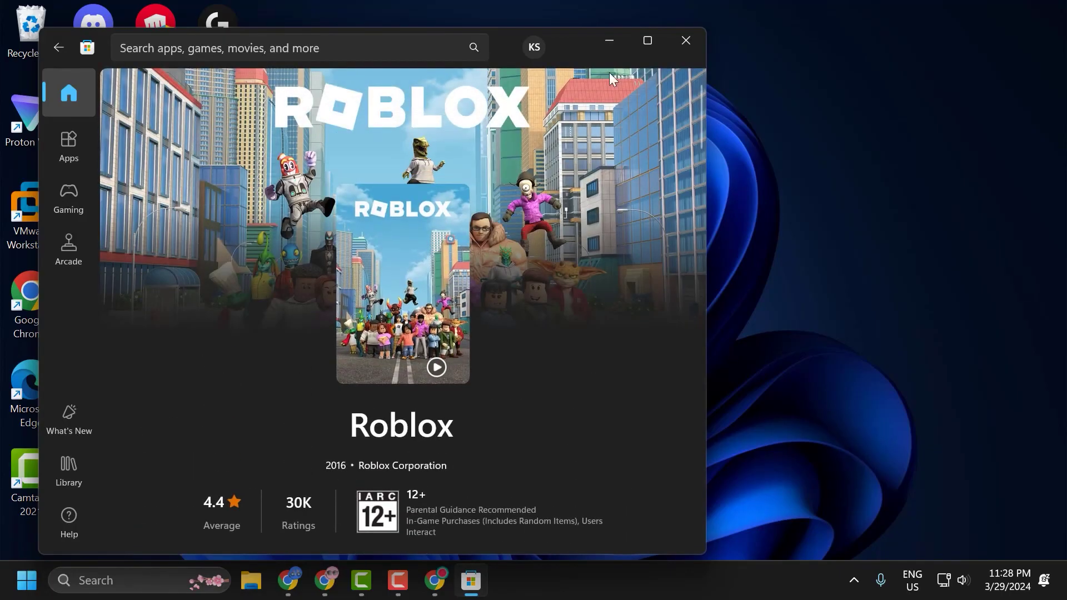
click(610, 41)
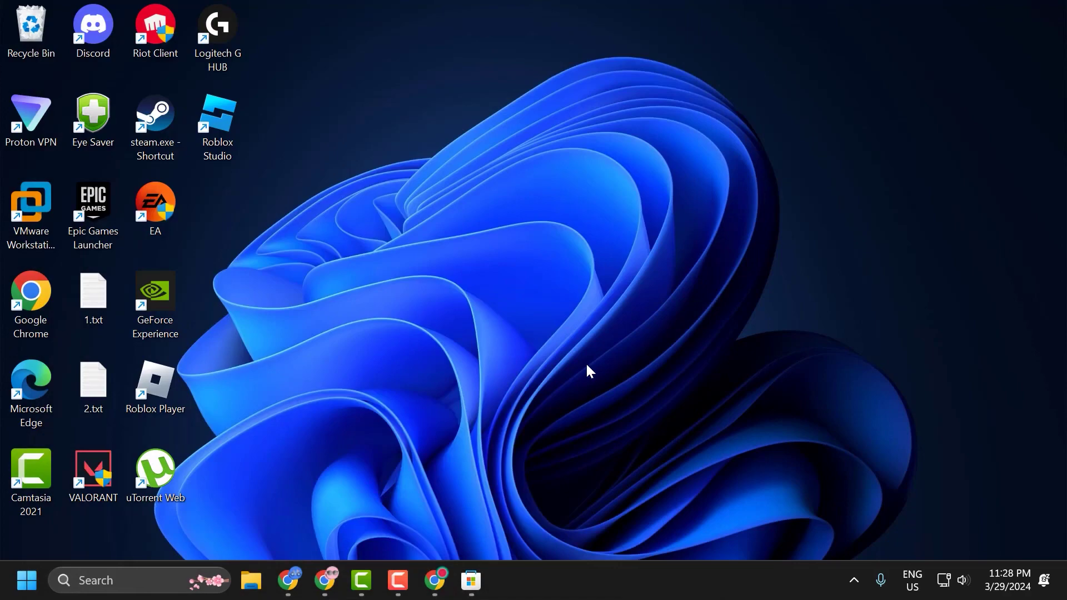